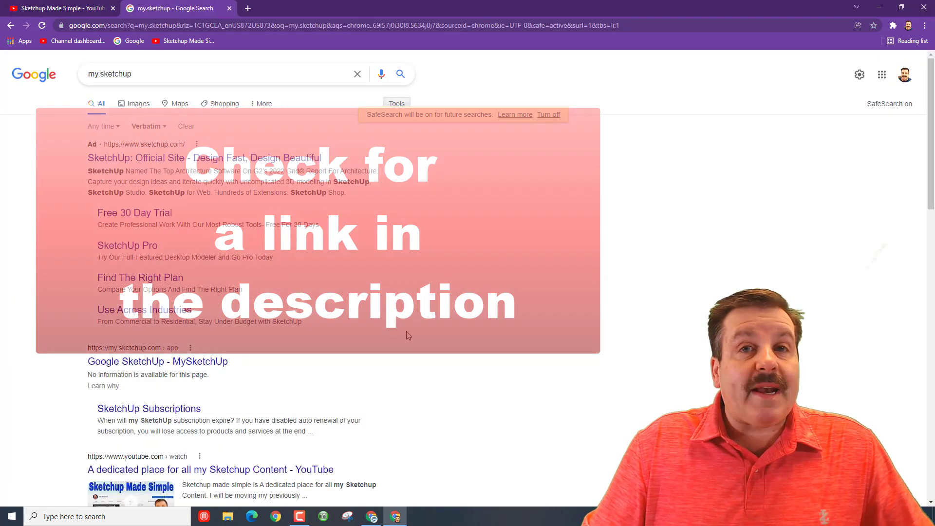
Step: Open the MySketchUp site, sign in with the existing Google account and agree to the terms of service
left_click(142, 362)
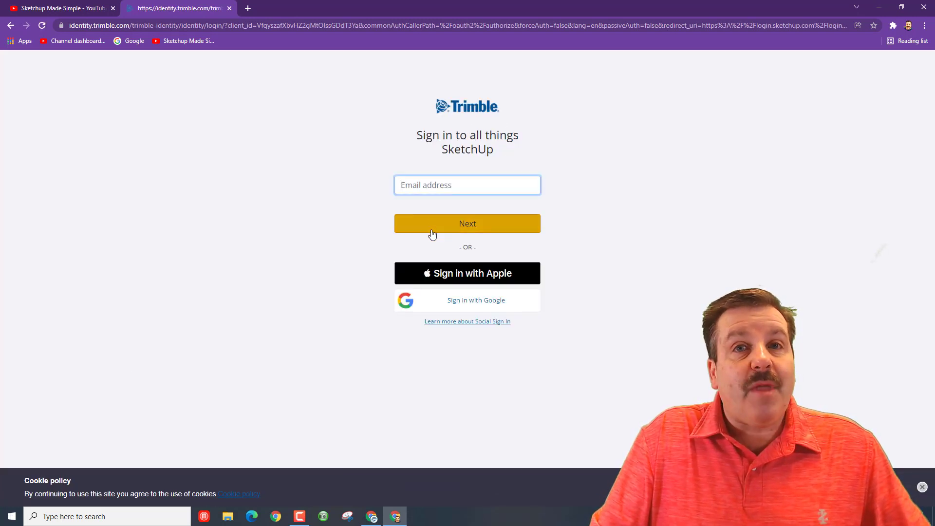
left_click(457, 302)
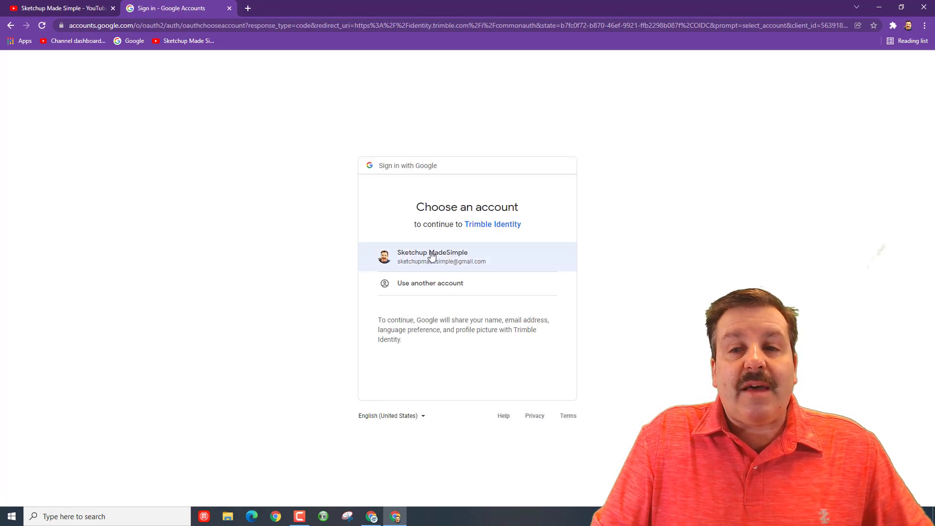
left_click(430, 257)
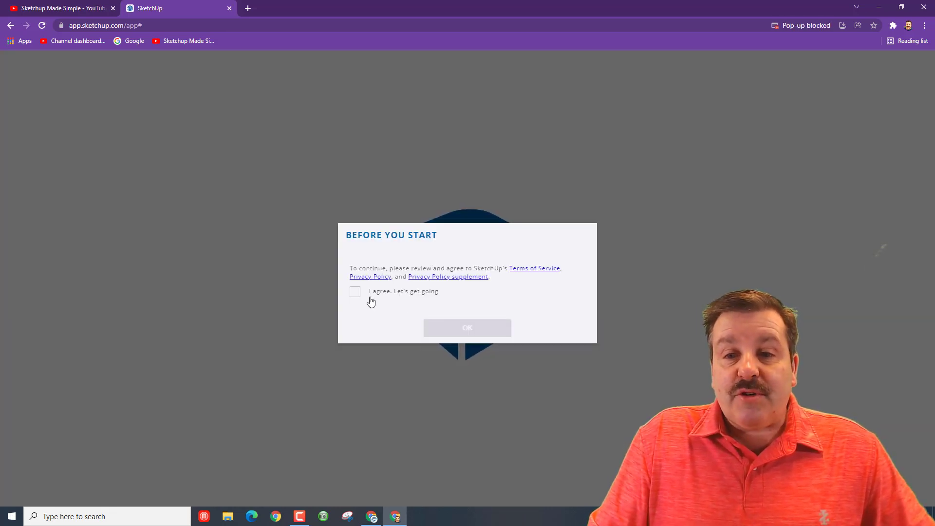
left_click(355, 291)
left_click(453, 327)
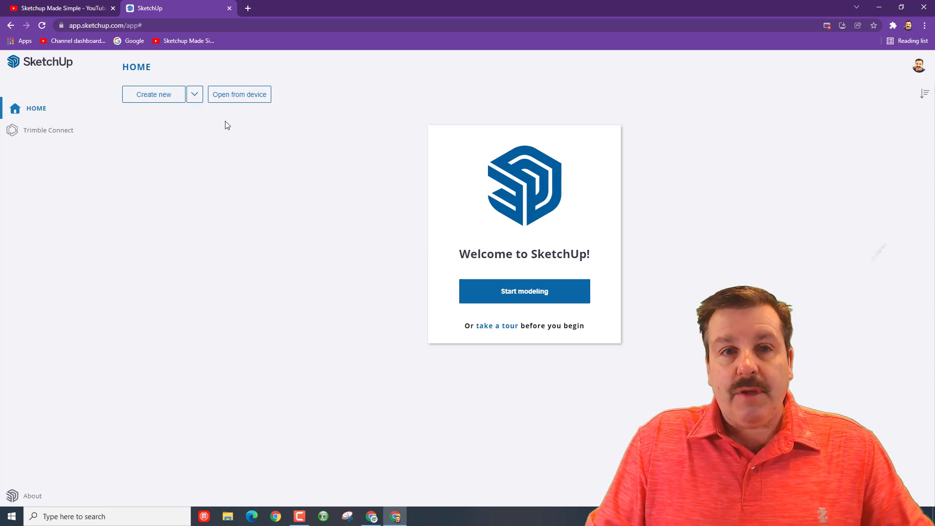
Step: Create a new model with the Decimal - Millimeters template and delete the default human figure
left_click(198, 99)
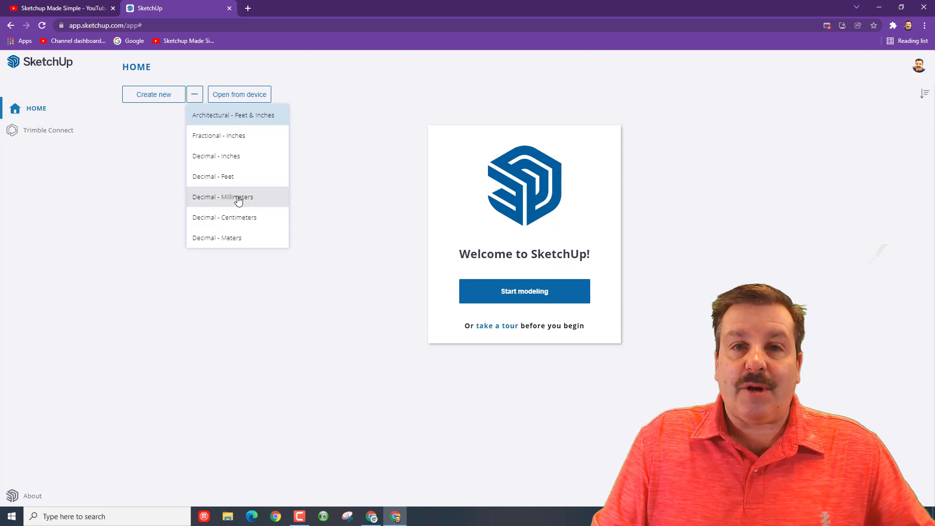
left_click(143, 102)
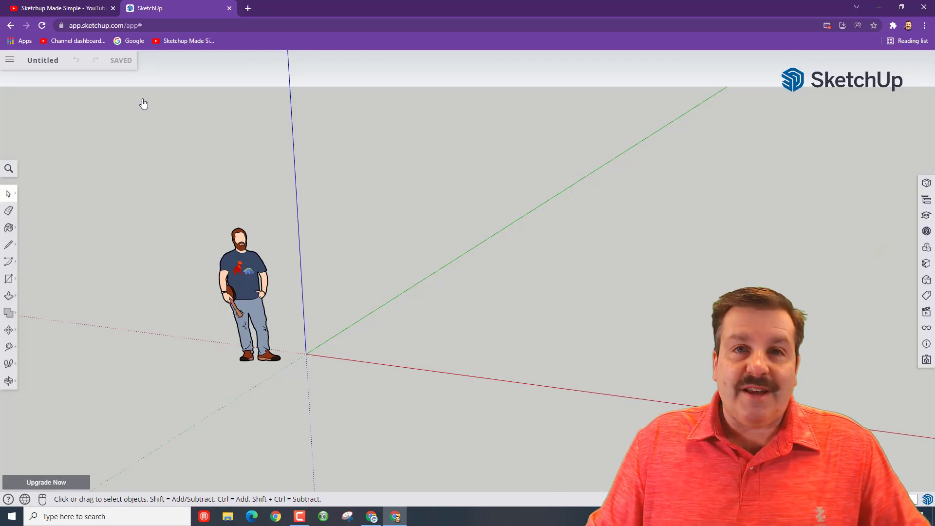
left_click(246, 304)
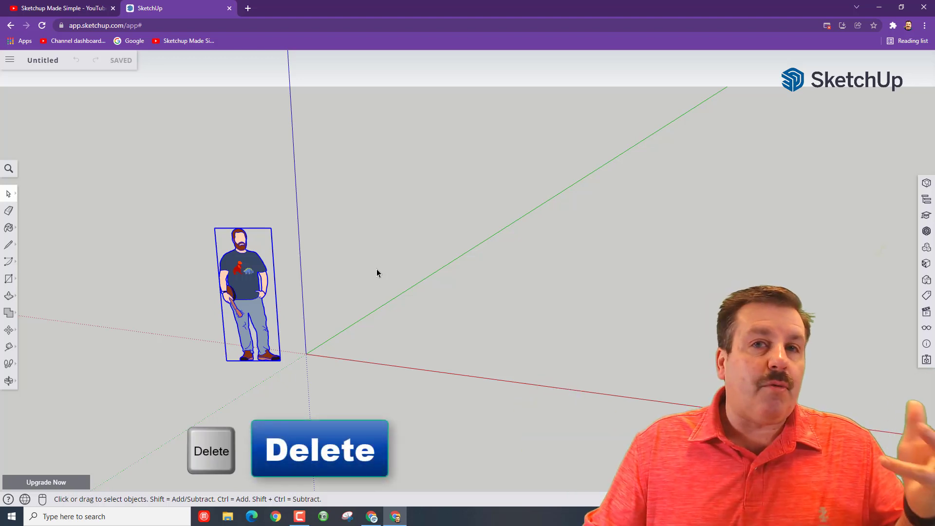
key("Delete")
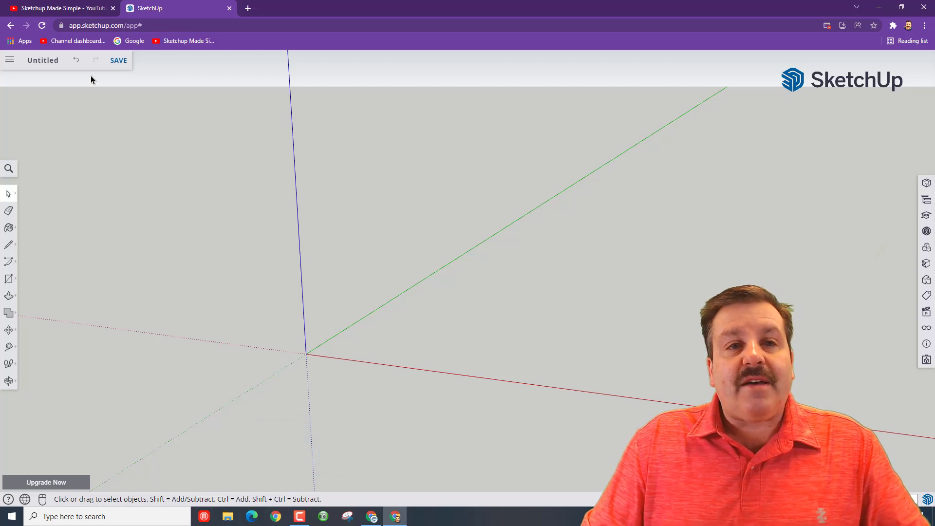
Step: Save the model as "glass" in the SketchUp project folder
left_click(115, 62)
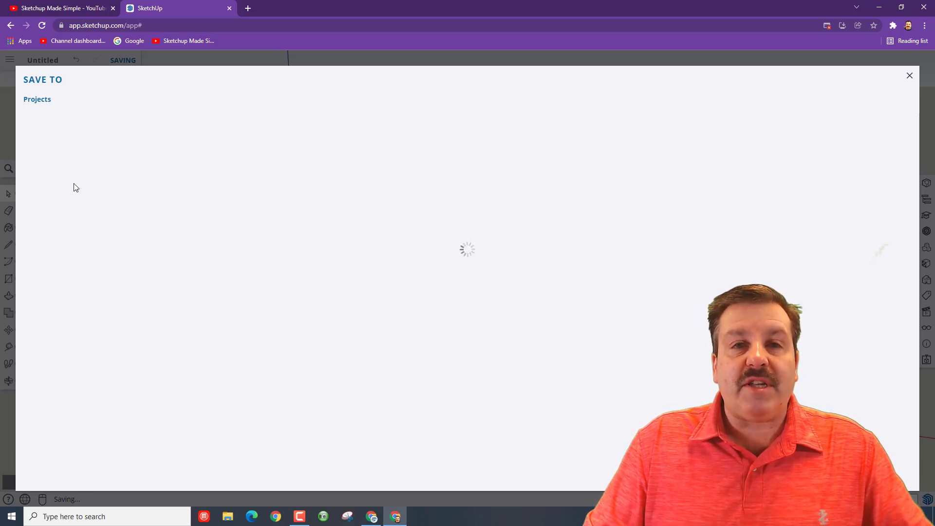
left_click(89, 185)
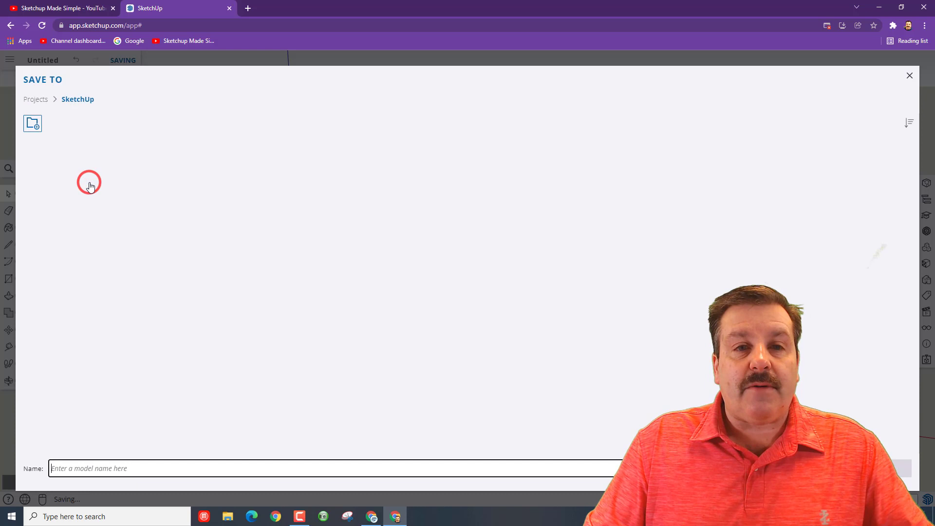
left_click(141, 465)
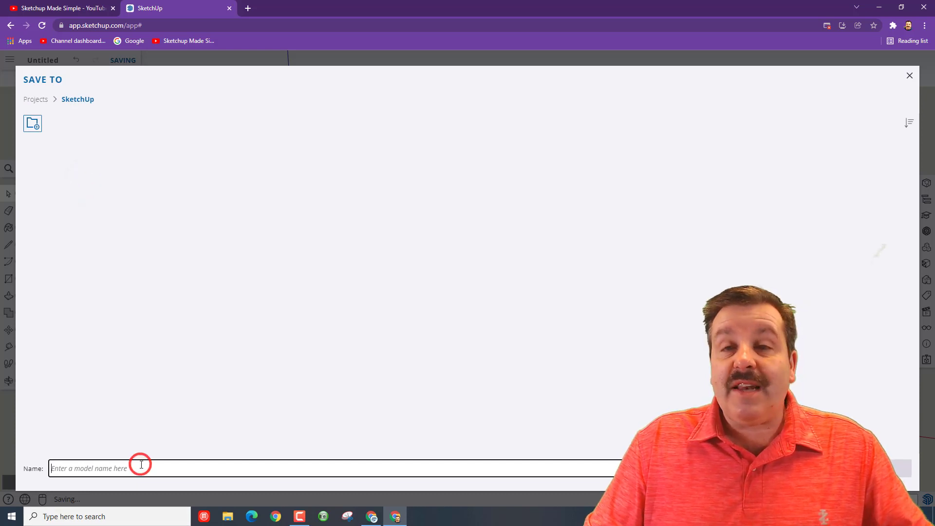
type("glass")
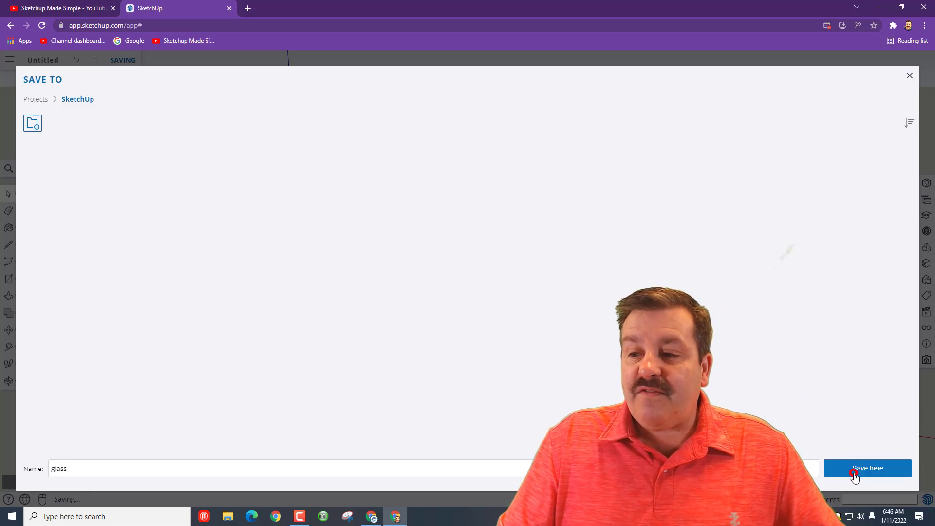
left_click(853, 471)
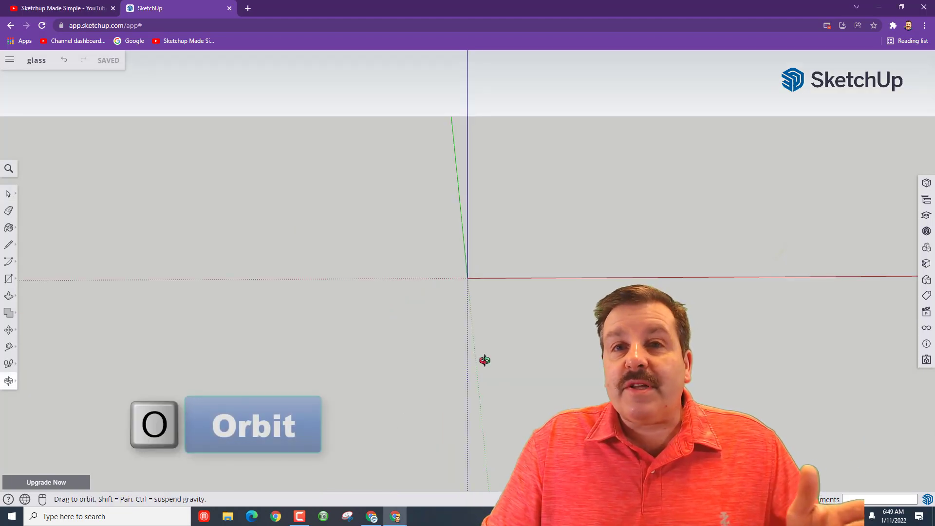
Step: Draw a flat circle with a radius of 50 mm on the ground plane, centred on the origin
left_click_drag(572, 294, 557, 319)
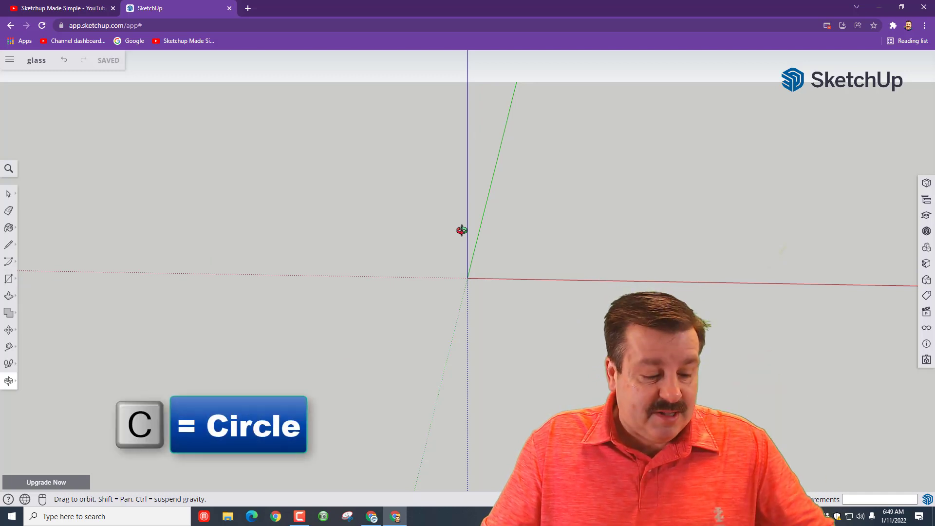
key("c")
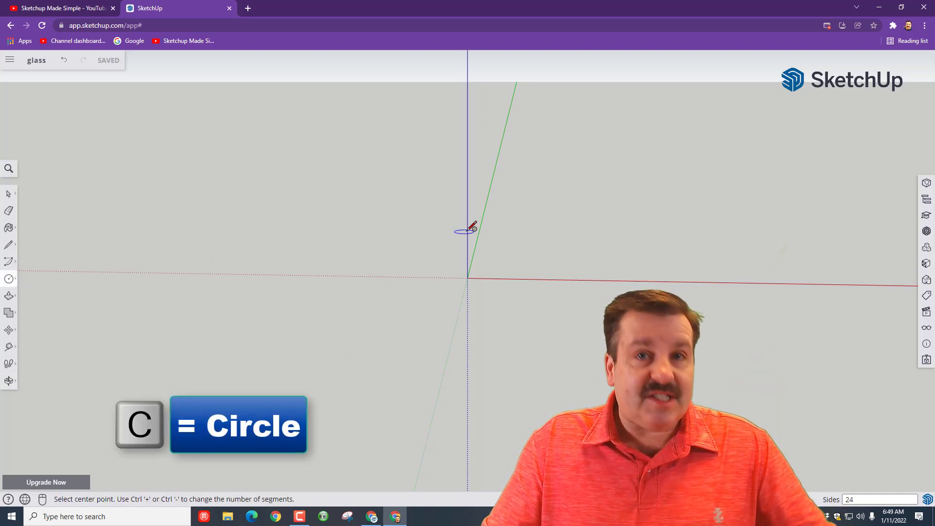
left_click(467, 278)
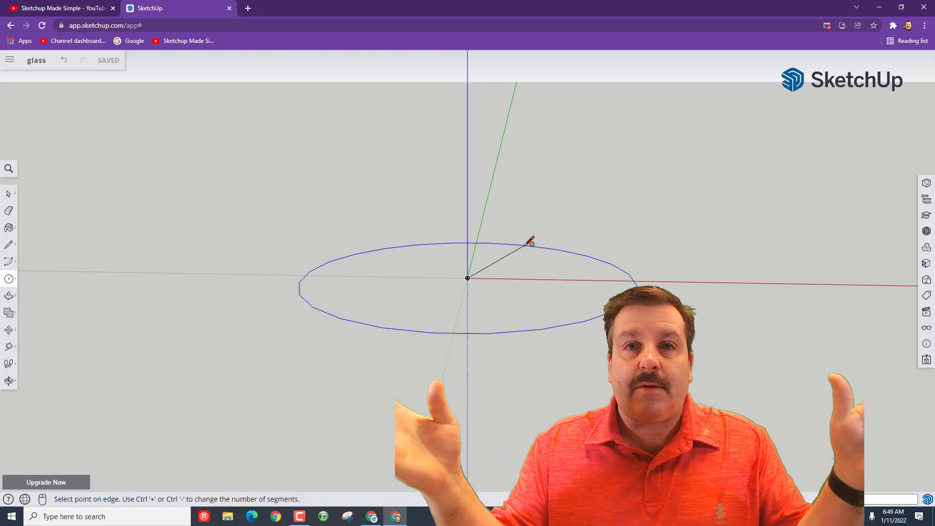
type("50")
key("Return")
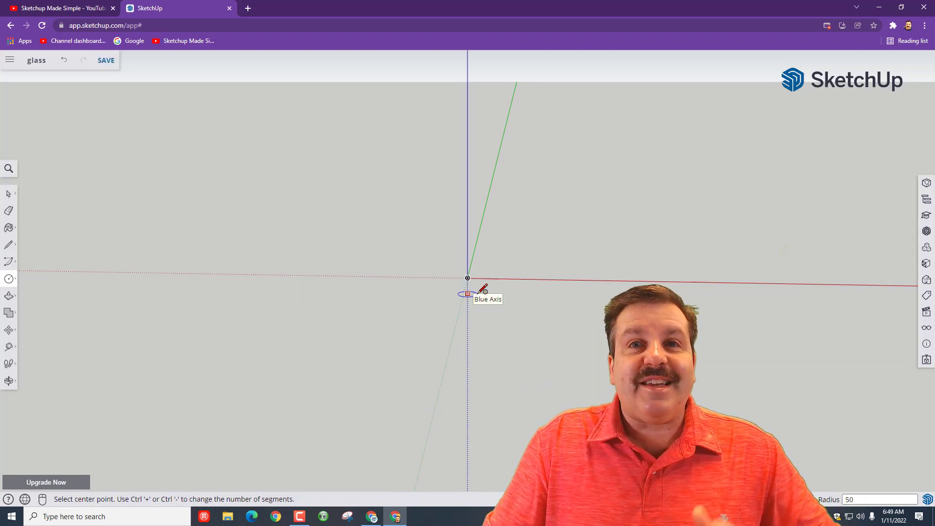
Step: Push/Pull the circle's face upward about 9 mm to form the base of the glass
left_click(9, 381)
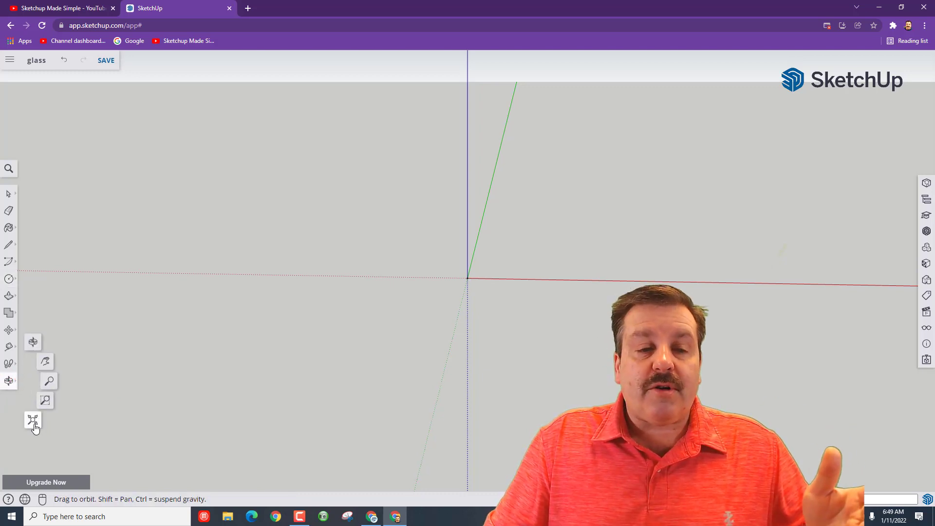
left_click(33, 422)
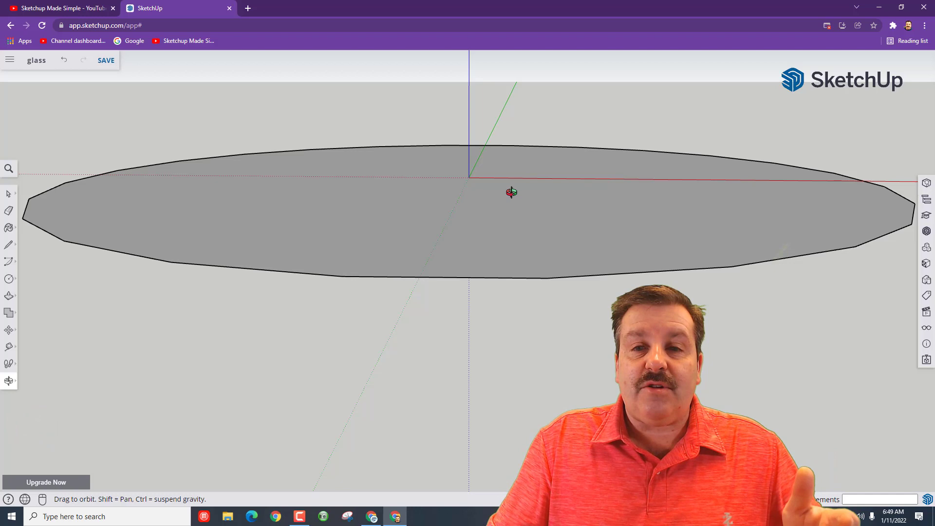
scroll(527, 171, "down", 3)
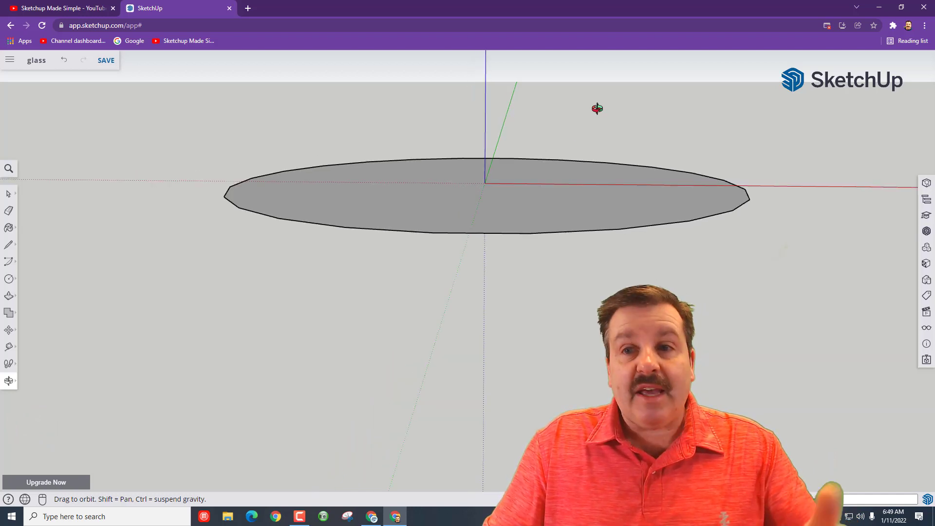
left_click_drag(597, 108, 530, 300)
scroll(593, 189, "down", 3)
key("p")
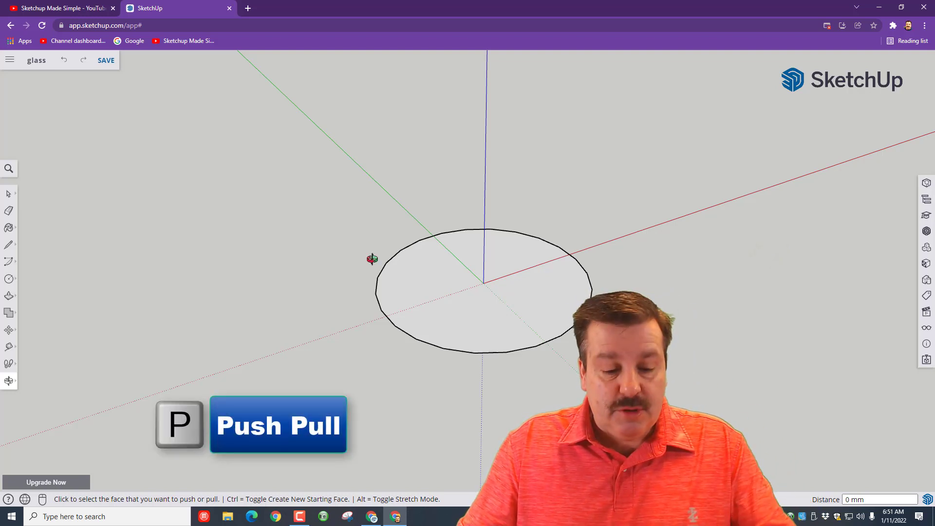
left_click(439, 291)
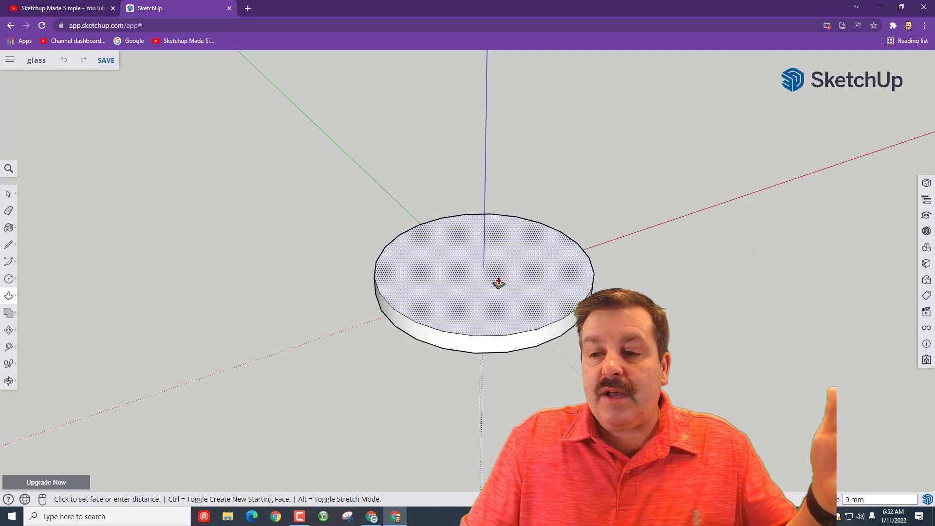
left_click(498, 287)
Step: Offset the outer edge of the disc's top face inward to form a narrow rim
middle_click_drag(498, 286, 541, 318)
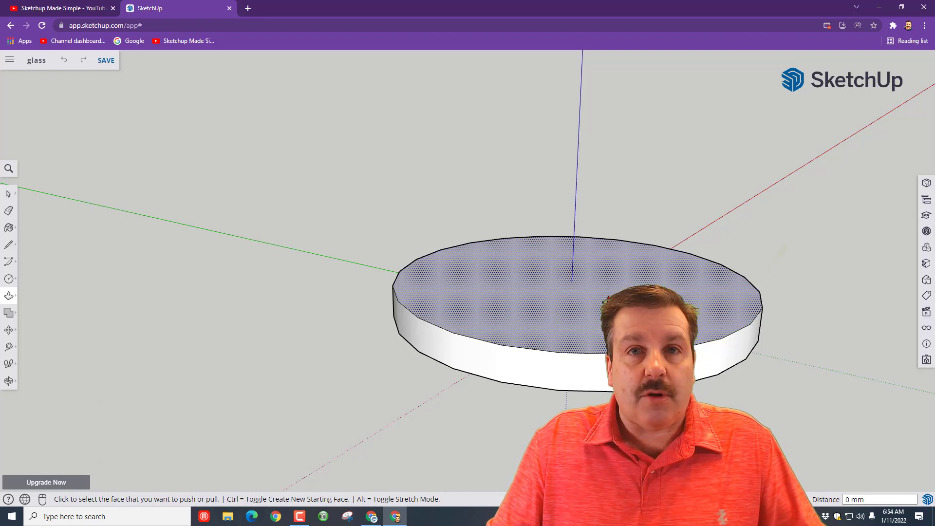
key("f")
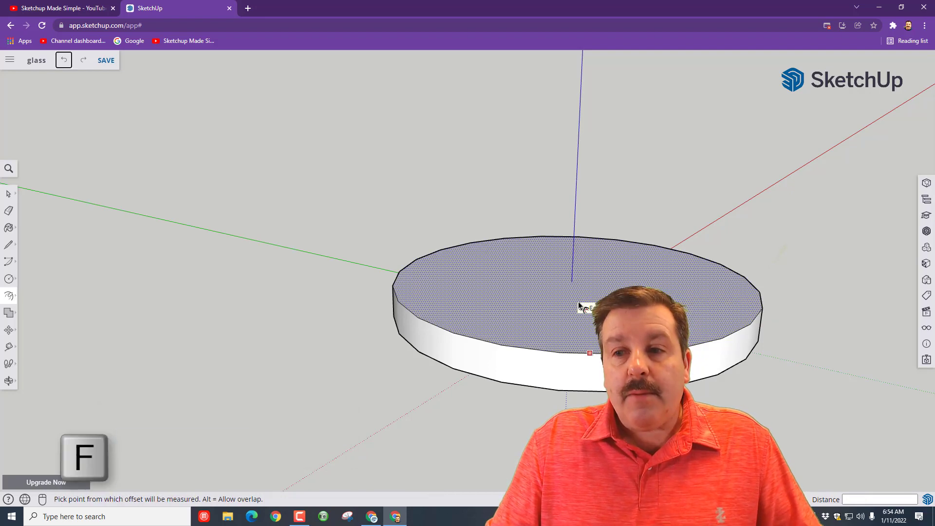
left_click(554, 295)
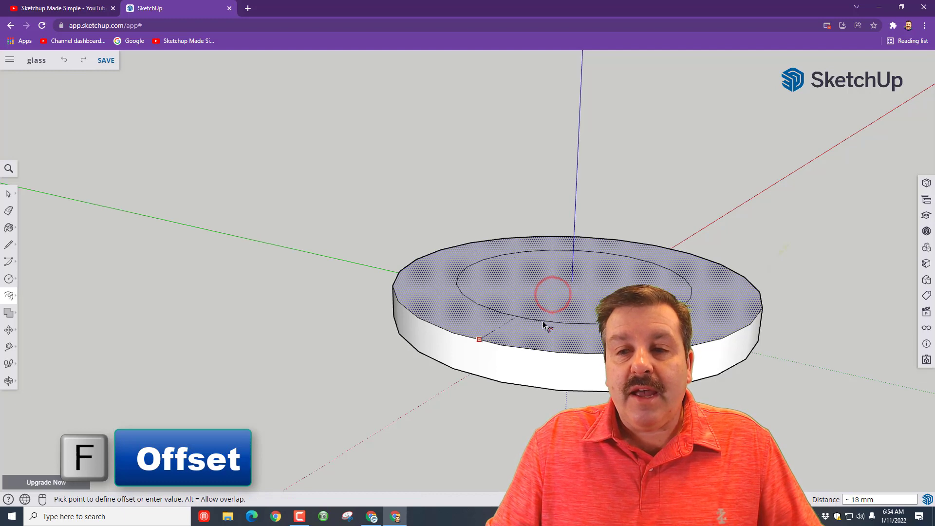
left_click(524, 338)
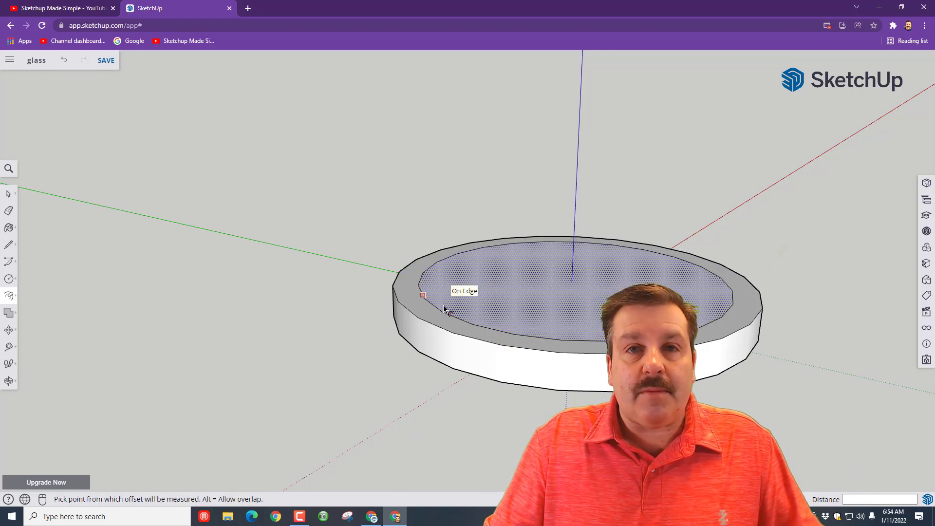
Step: Push/Pull the ring-shaped rim face upward about 128 mm to raise the wall of the glass
key("space")
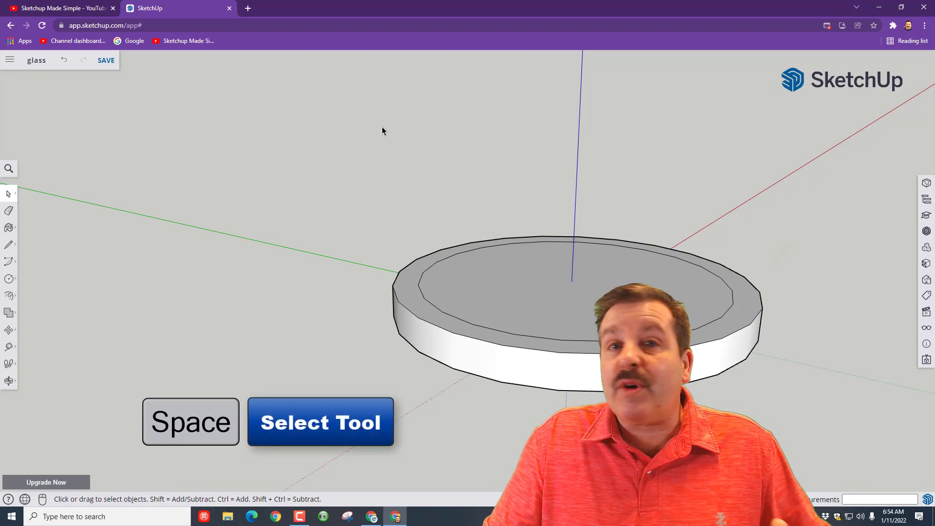
left_click(408, 286)
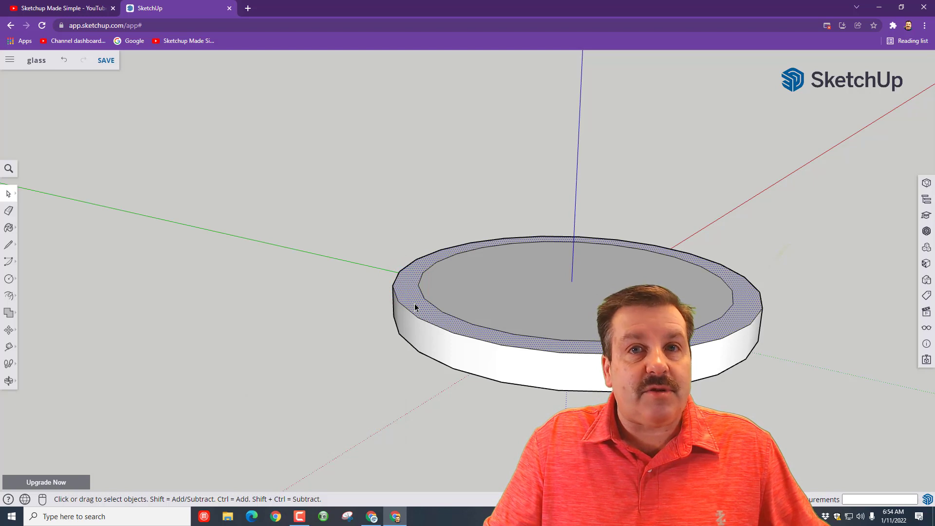
key("p")
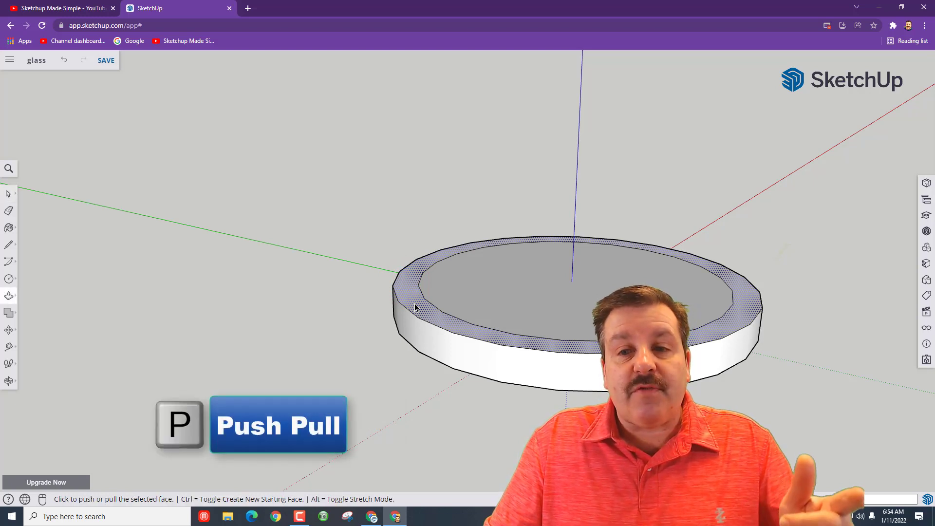
left_click(414, 304)
scroll(408, 166, "down", 5)
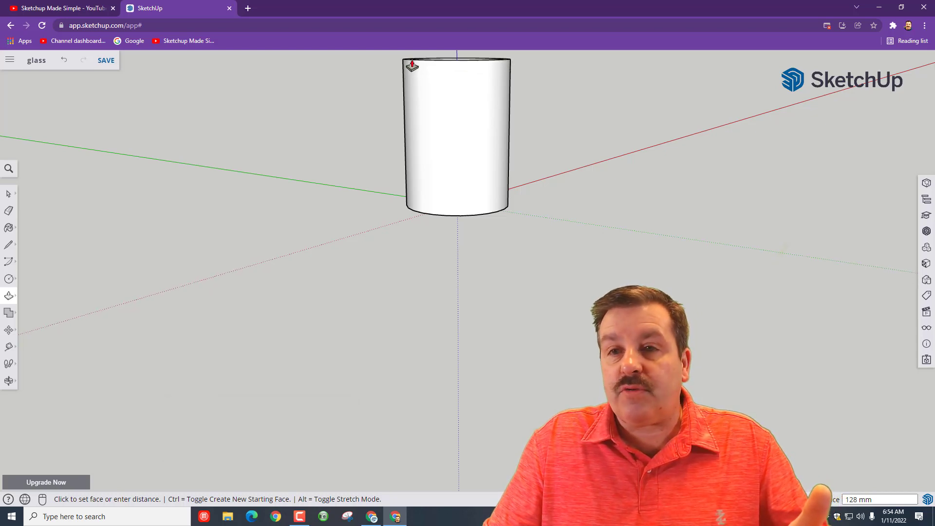
left_click(412, 66)
Step: Select the whole top rim of the glass and scale it uniformly about its centre by about 1.25 to taper the wall
middle_click_drag(334, 151, 572, 159)
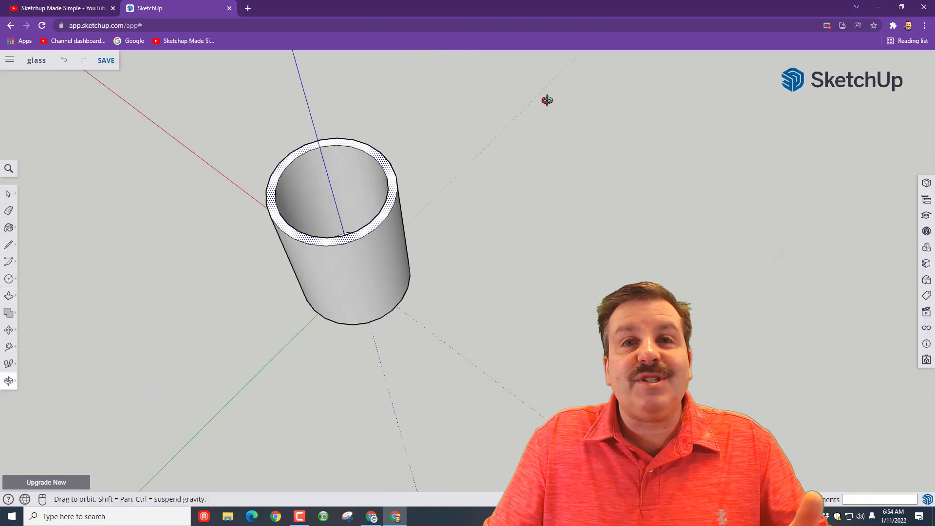
middle_click_drag(546, 100, 511, 265)
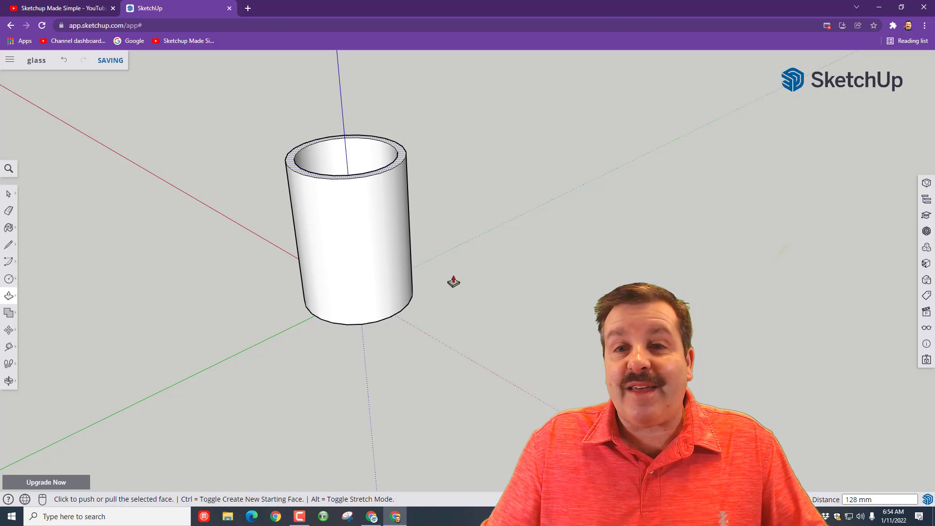
scroll(342, 276, "up", 1)
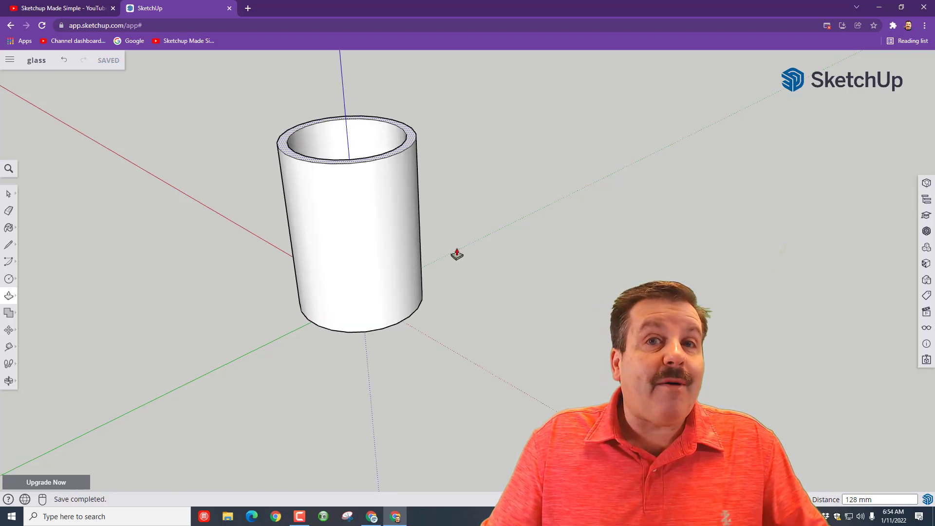
key("space")
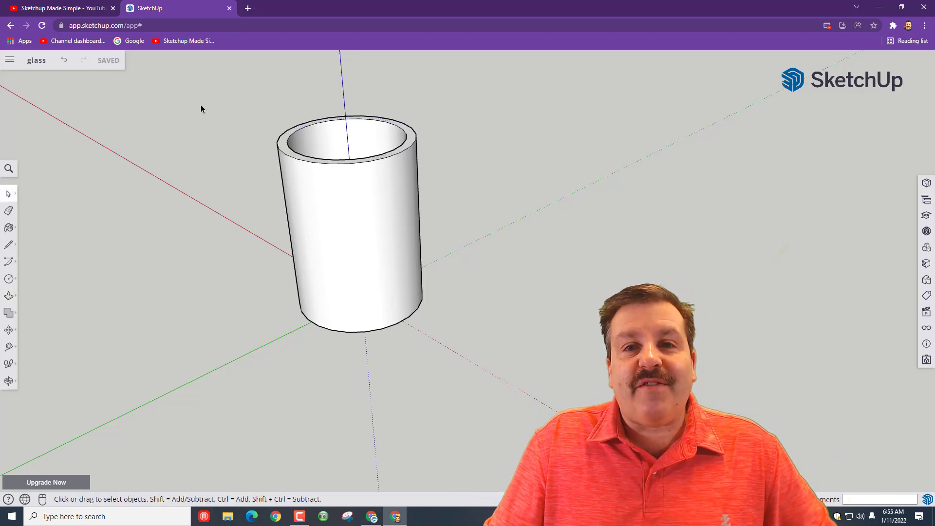
left_click_drag(199, 97, 477, 176)
left_click_drag(97, 90, 484, 195)
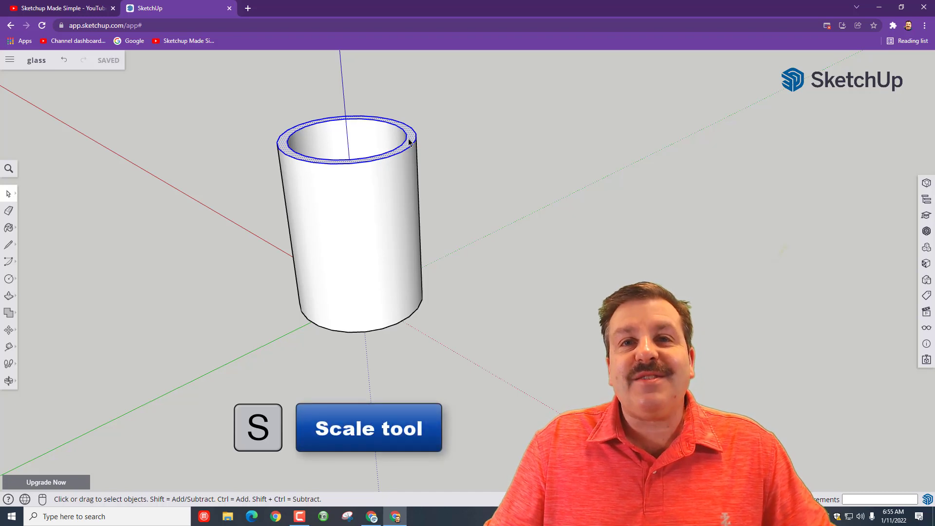
key("s")
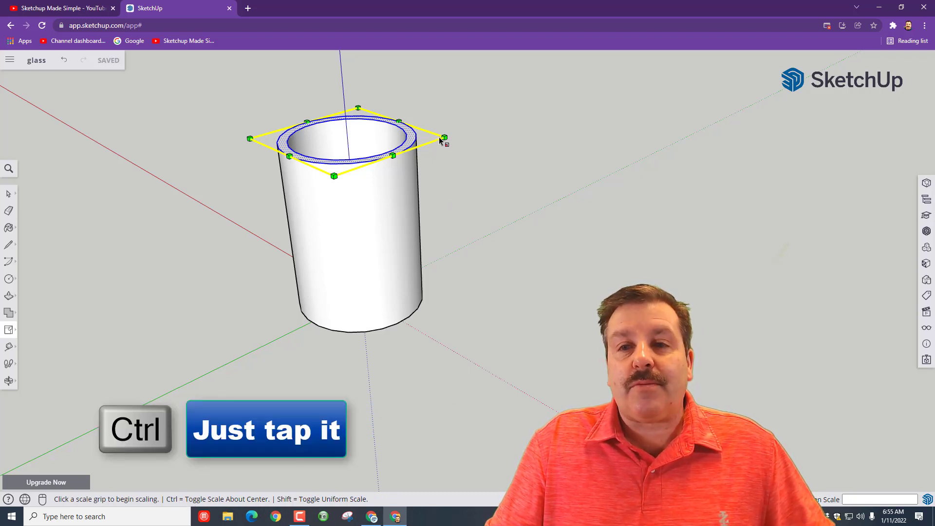
key("ctrl")
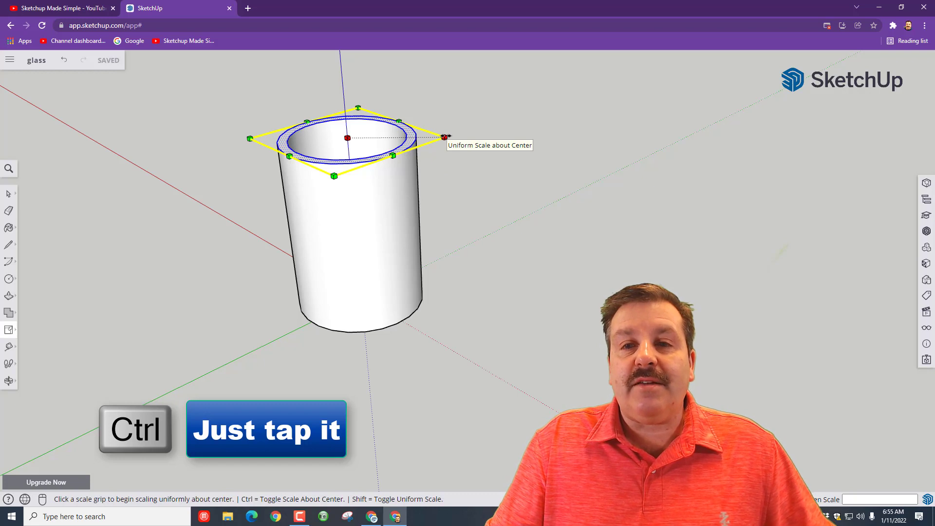
left_click(446, 136)
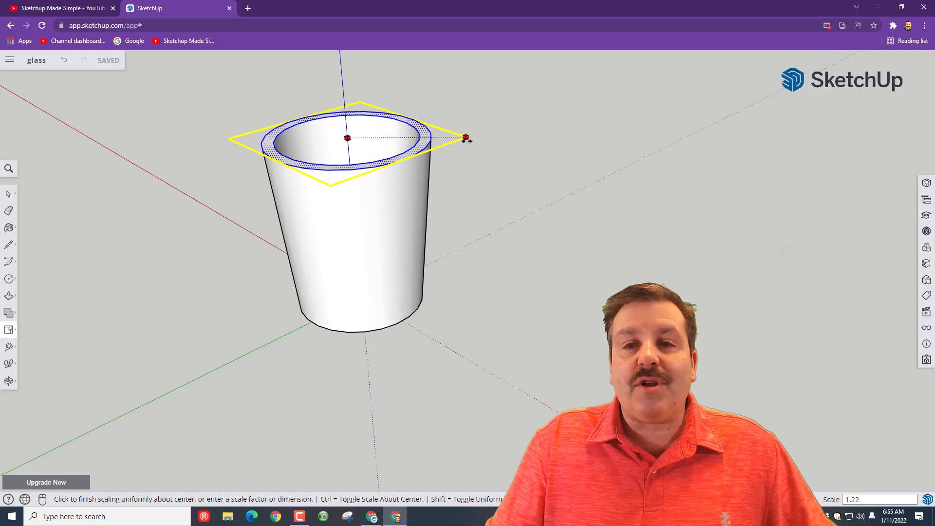
left_click(468, 138)
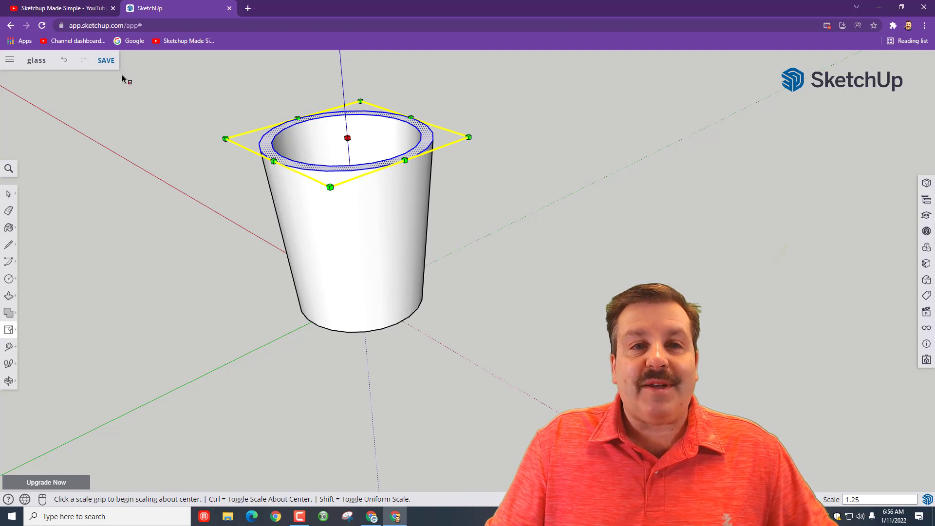
Step: Save the tapered glass model and clear the rim selection
left_click(106, 60)
key("space")
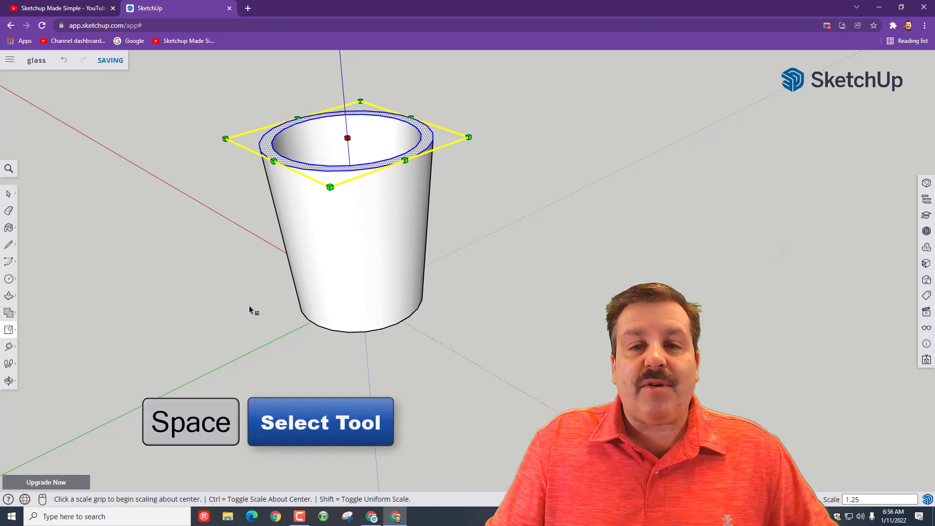
left_click(487, 292)
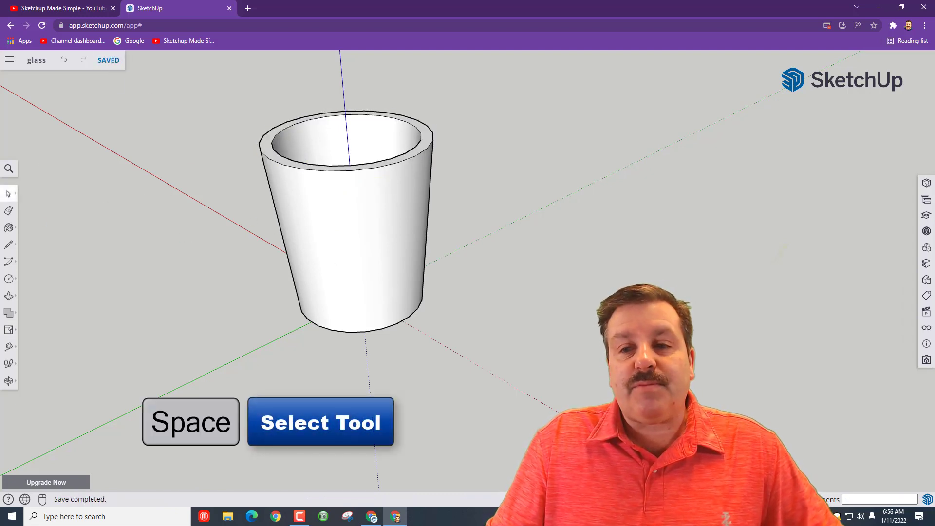
Step: Paint the outer wall of the glass with Ty_Blue4 and the inner wall with Ty_Yellow
key("o")
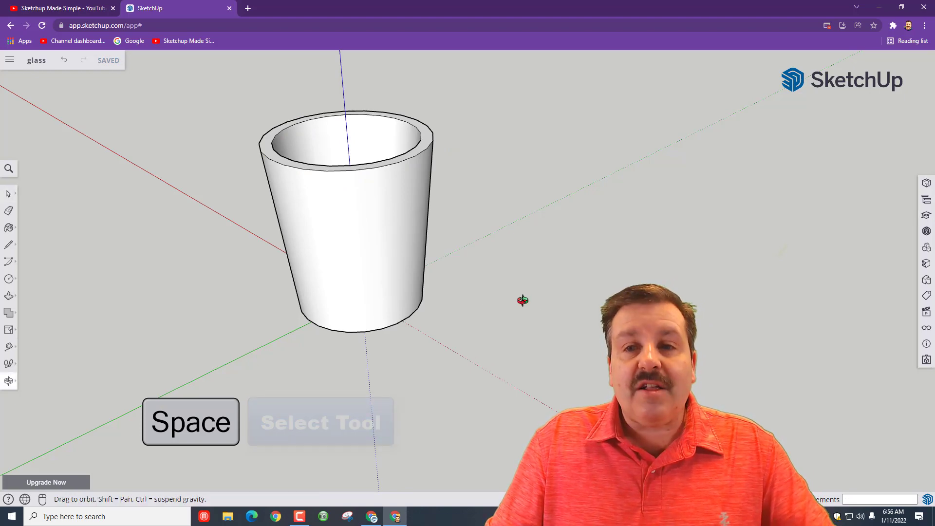
mouse_move(524, 300)
left_mouse_down()
mouse_move(334, 320)
mouse_move(396, 250)
left_mouse_up()
mouse_move(488, 357)
left_mouse_down()
mouse_move(571, 390)
mouse_move(589, 385)
mouse_move(555, 379)
mouse_move(528, 213)
mouse_move(544, 419)
mouse_move(672, 341)
left_mouse_up()
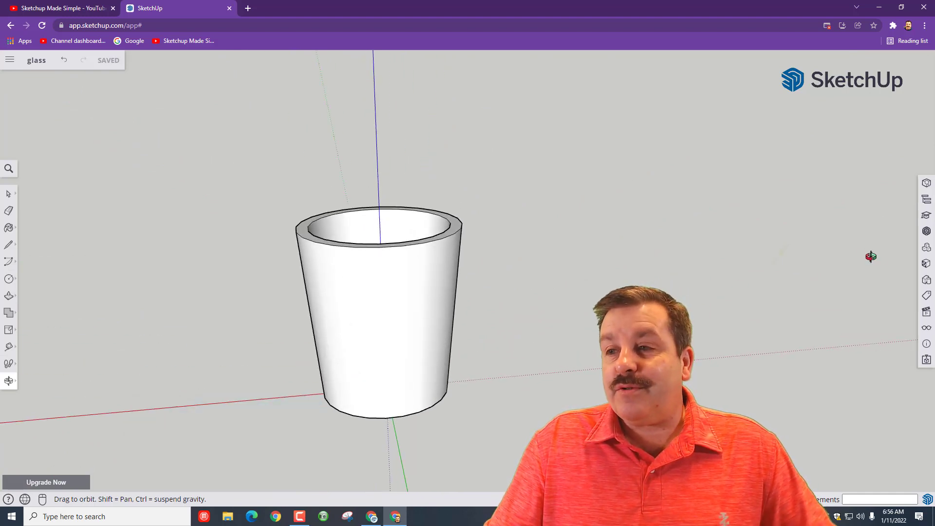
left_click(926, 263)
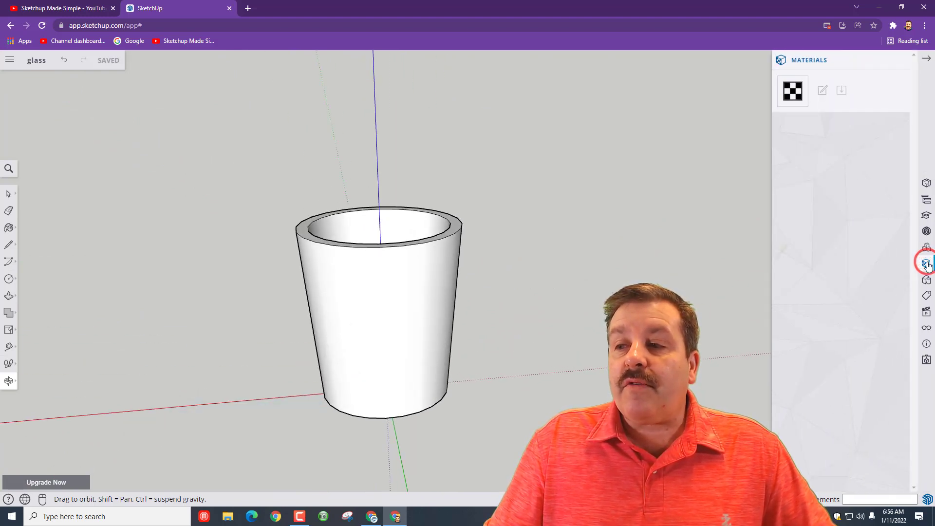
left_click(790, 217)
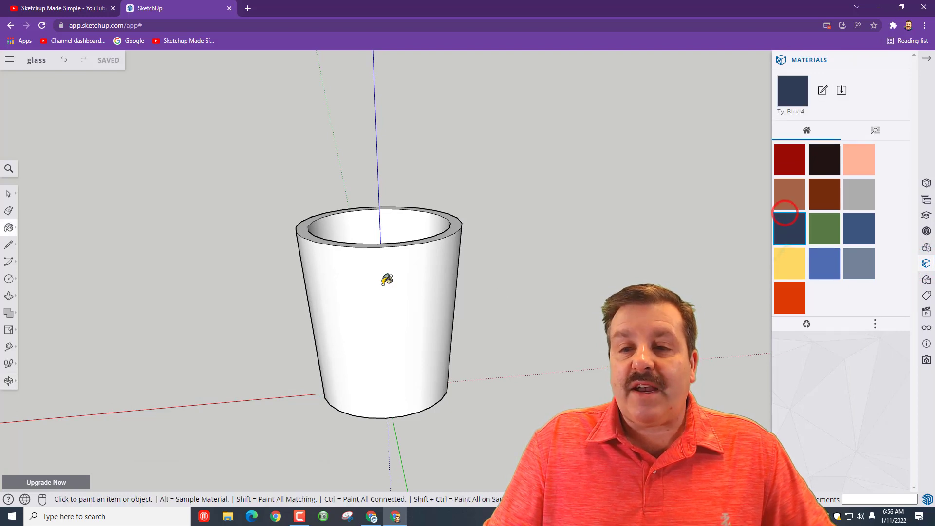
left_click(382, 284)
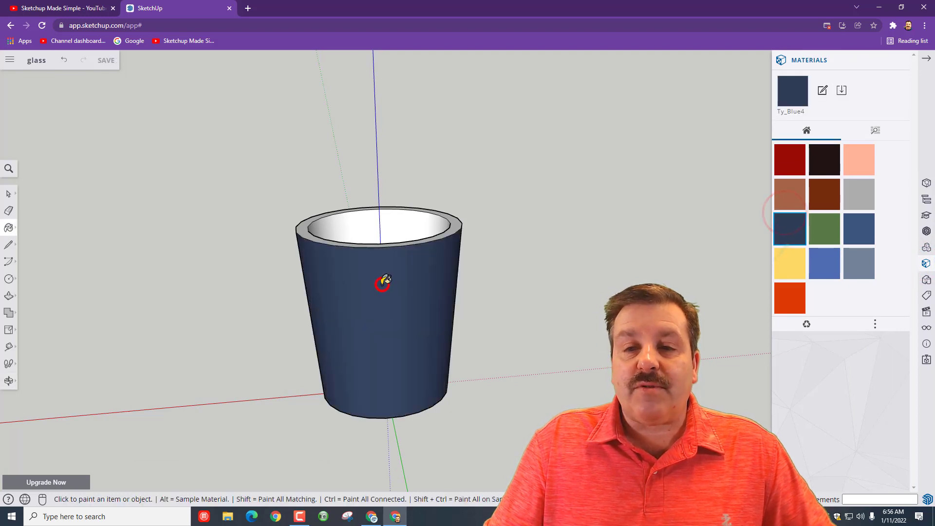
left_click(781, 263)
left_click(448, 227)
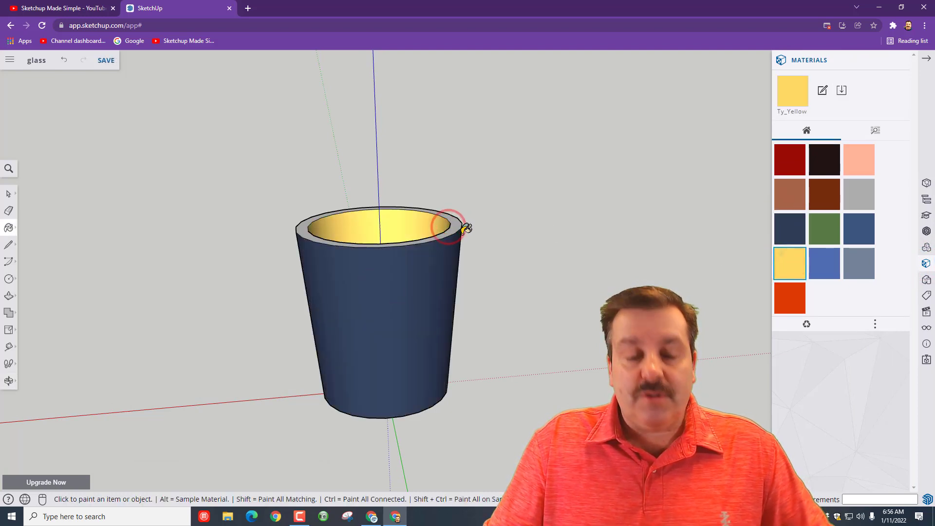
Step: Select the entire glass and paint all its faces with Ty_Orange
key("space")
left_click_drag(211, 158, 539, 447)
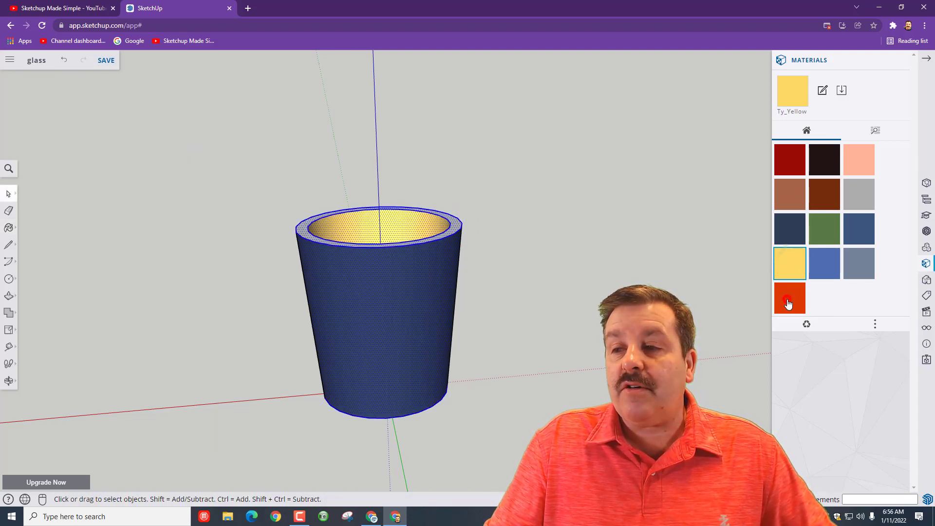
left_click(788, 303)
left_click(393, 298)
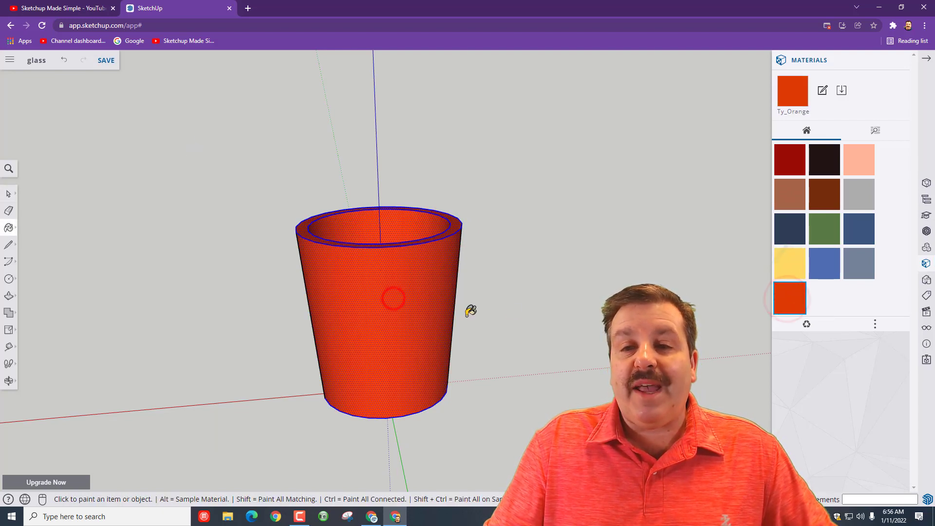
Step: Paint the entire selected glass with Translucent Glass Blue from the Glass and Mirrors materials, and clear the selection
left_click(879, 134)
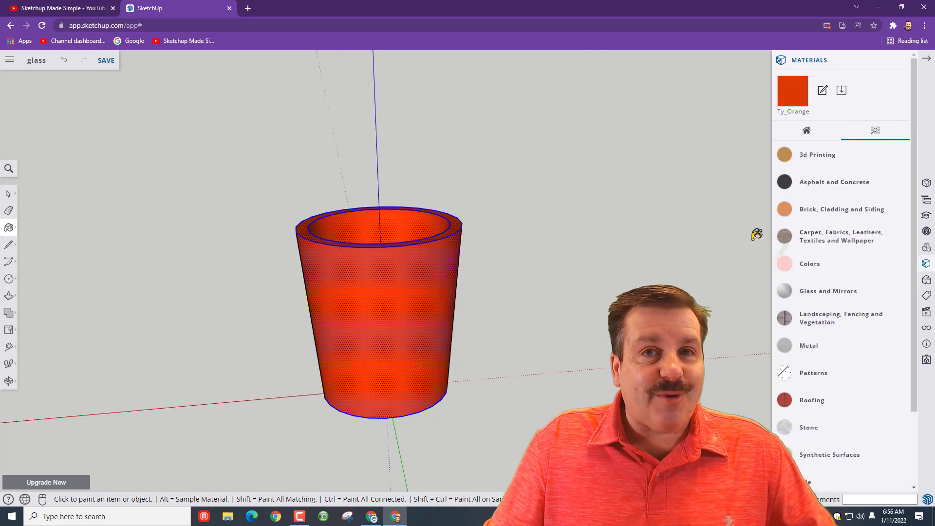
left_click(801, 292)
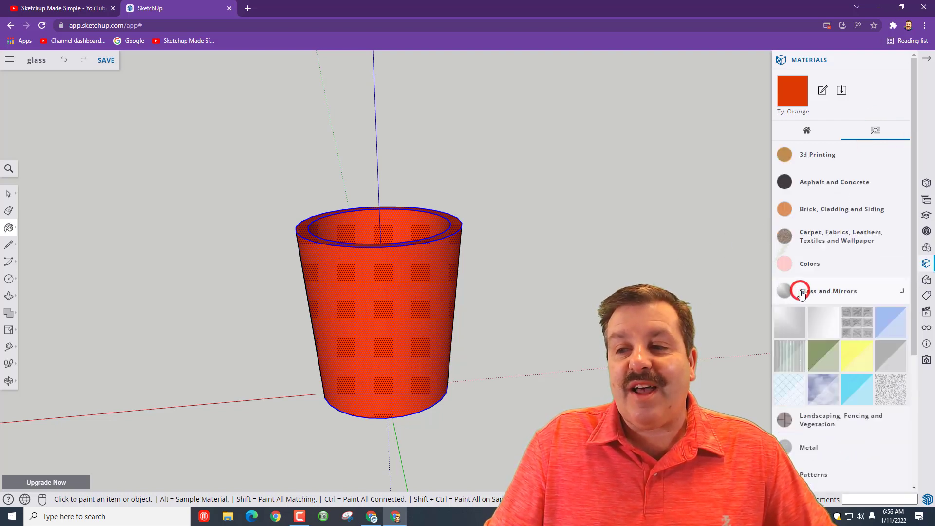
left_click(886, 324)
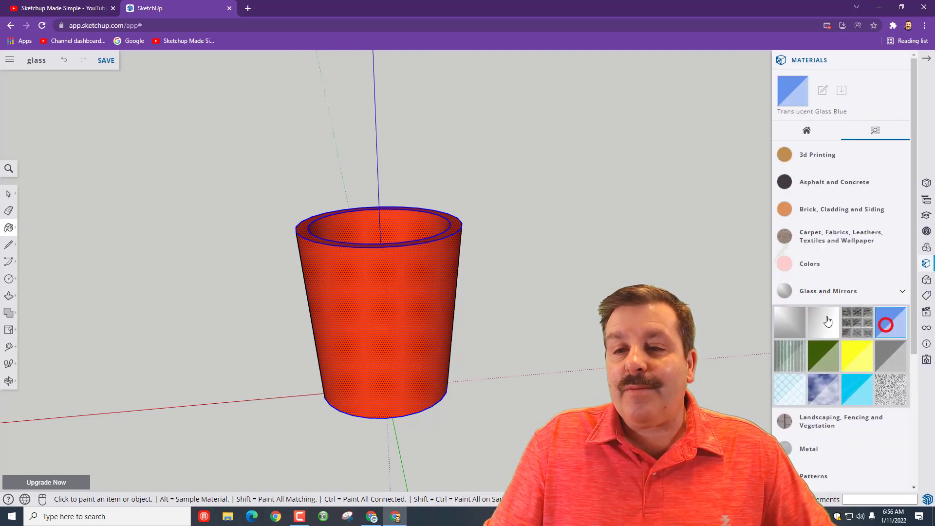
left_click(394, 266)
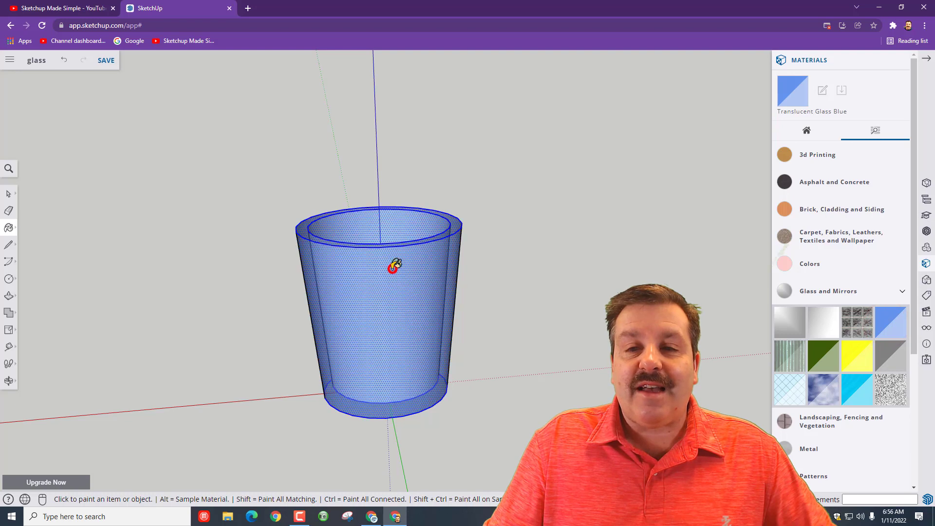
left_click(9, 194)
left_click(164, 200)
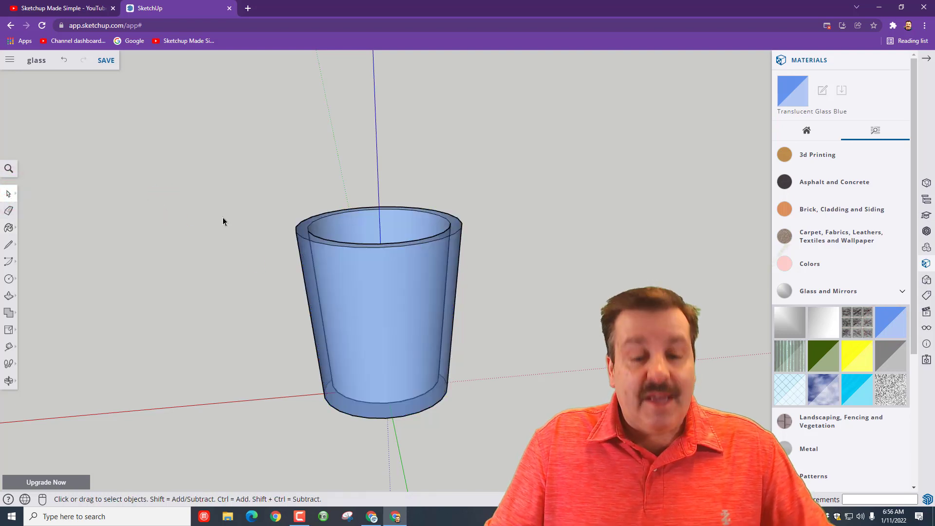
Step: Save the glass model with its translucent material
mouse_move(215, 205)
middle_mouse_down()
mouse_move(193, 159)
mouse_move(198, 201)
middle_mouse_up()
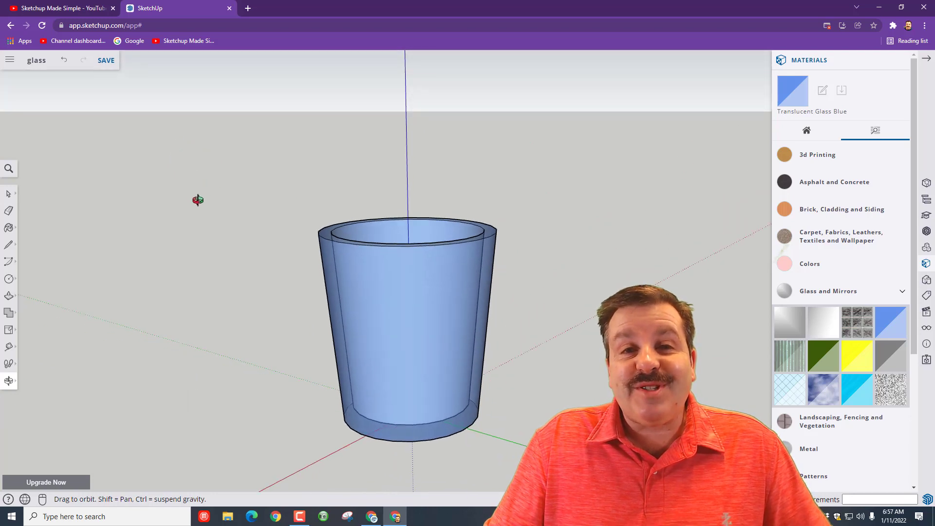
left_click(105, 60)
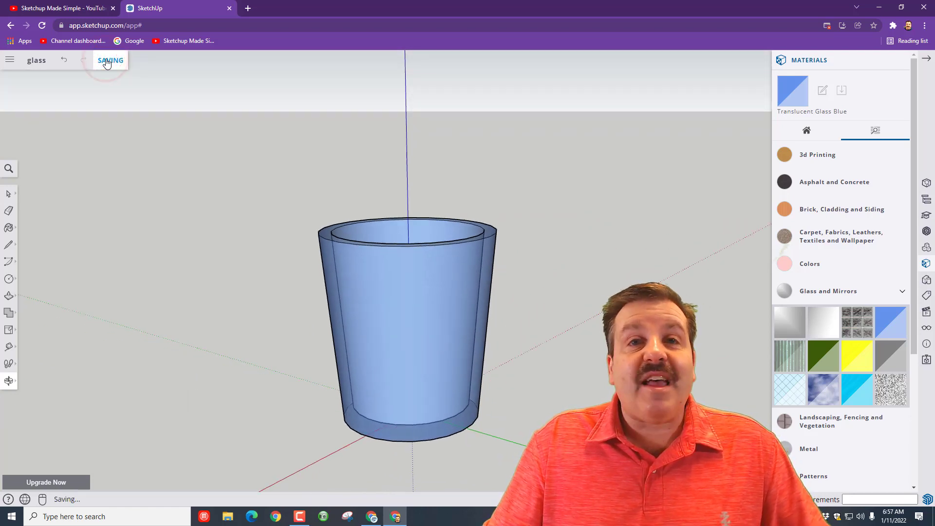
left_click_drag(302, 156, 313, 170)
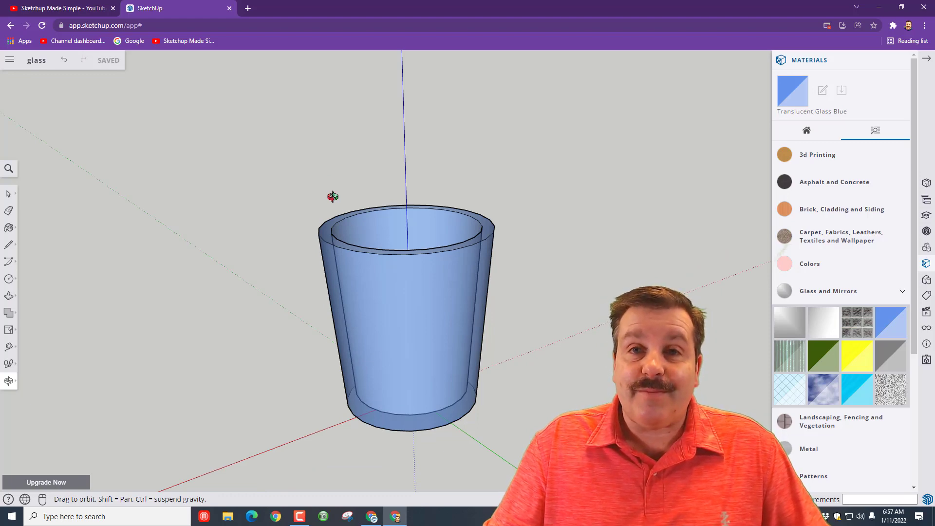
left_click_drag(333, 196, 336, 163)
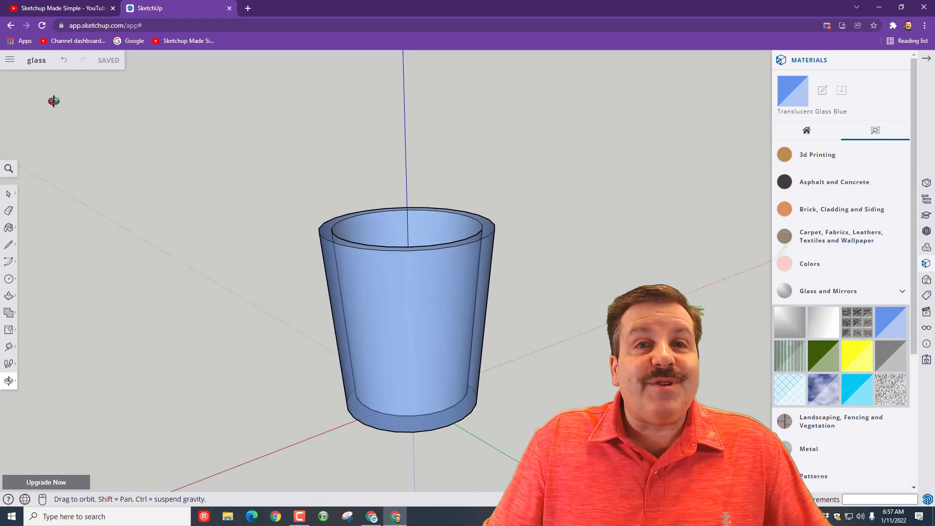
Step: Export a perspective view of the finished glass as a PNG image
left_click(12, 61)
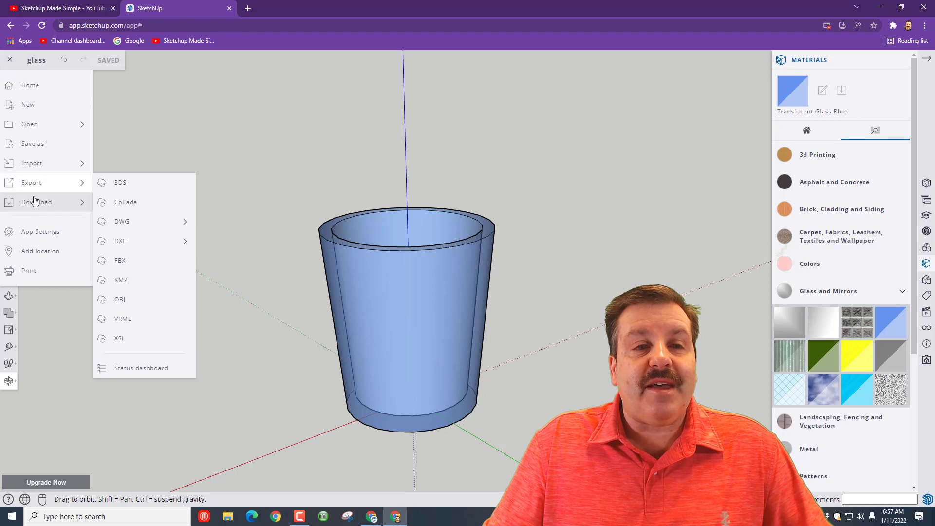
mouse_move(80, 201)
left_click(128, 221)
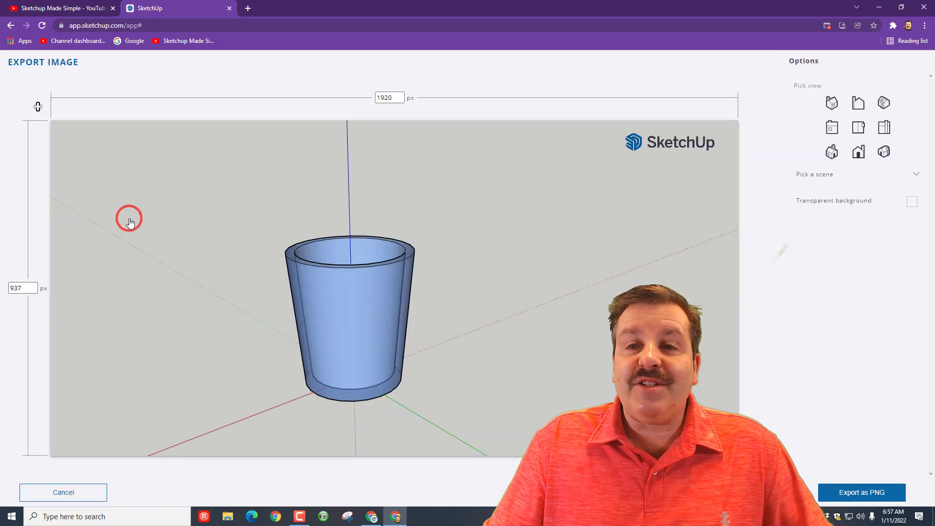
mouse_move(478, 321)
left_mouse_down()
mouse_move(382, 307)
mouse_move(477, 375)
mouse_move(468, 317)
left_mouse_up()
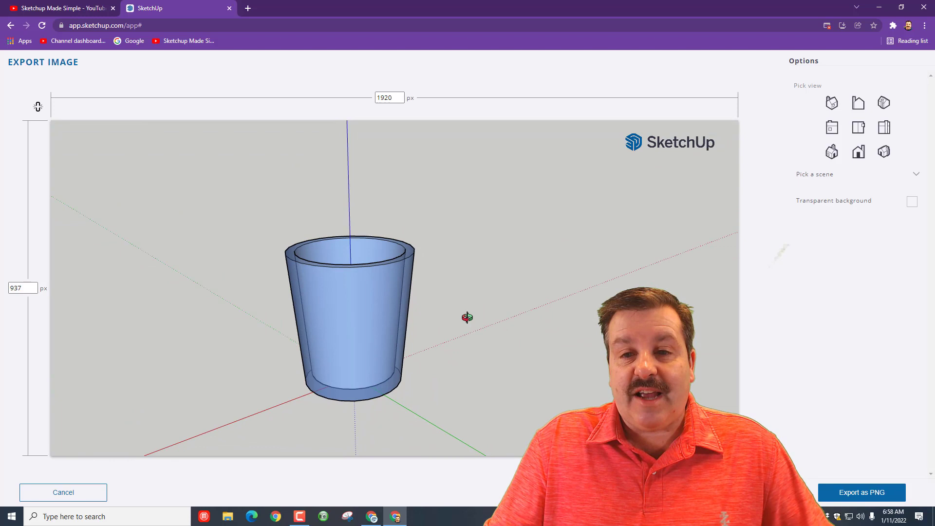
left_click(858, 490)
left_click(523, 315)
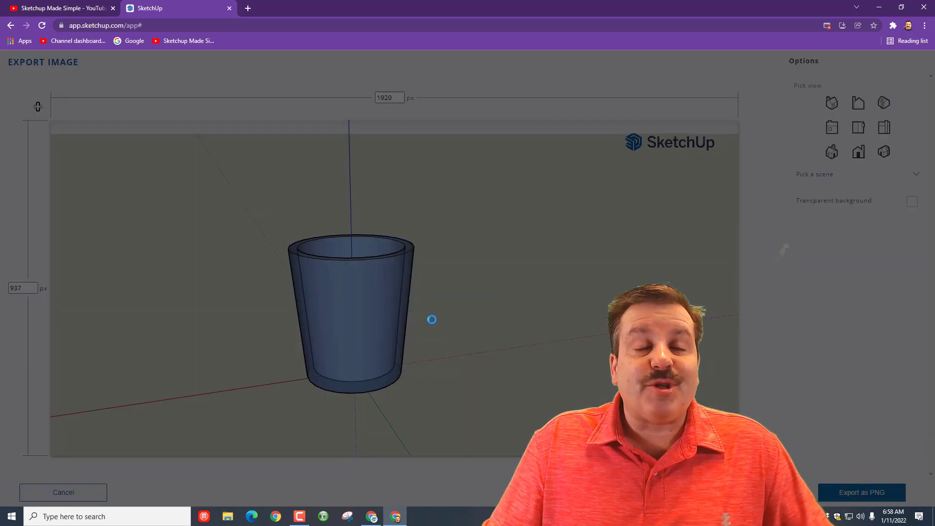